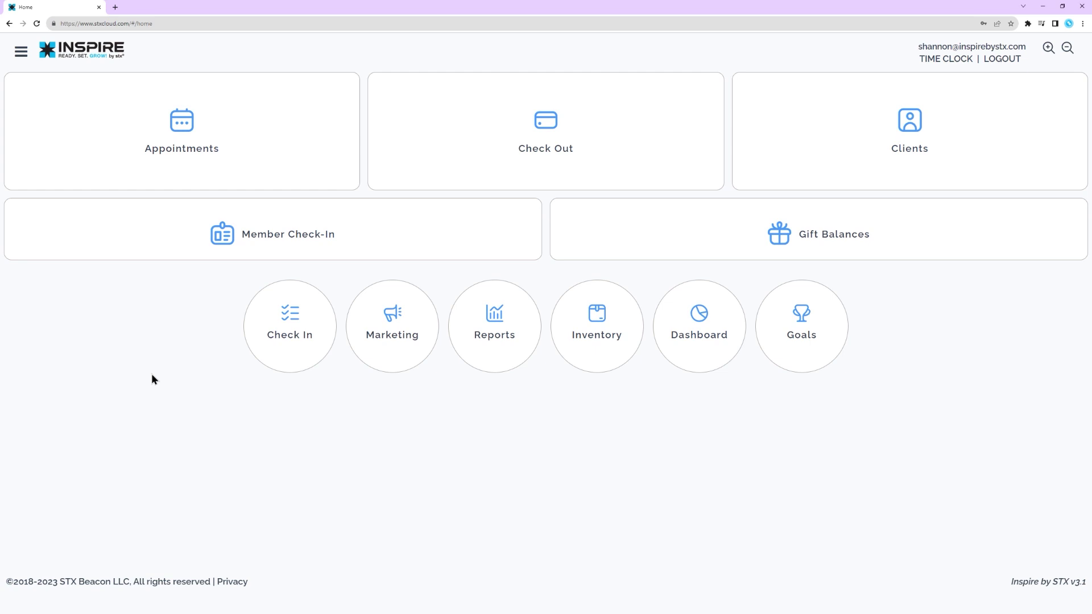
Step: Open the Appointments book to show worker bookings for September 18, 2023
{"action": "left_click", "coordinate": [182, 147]}
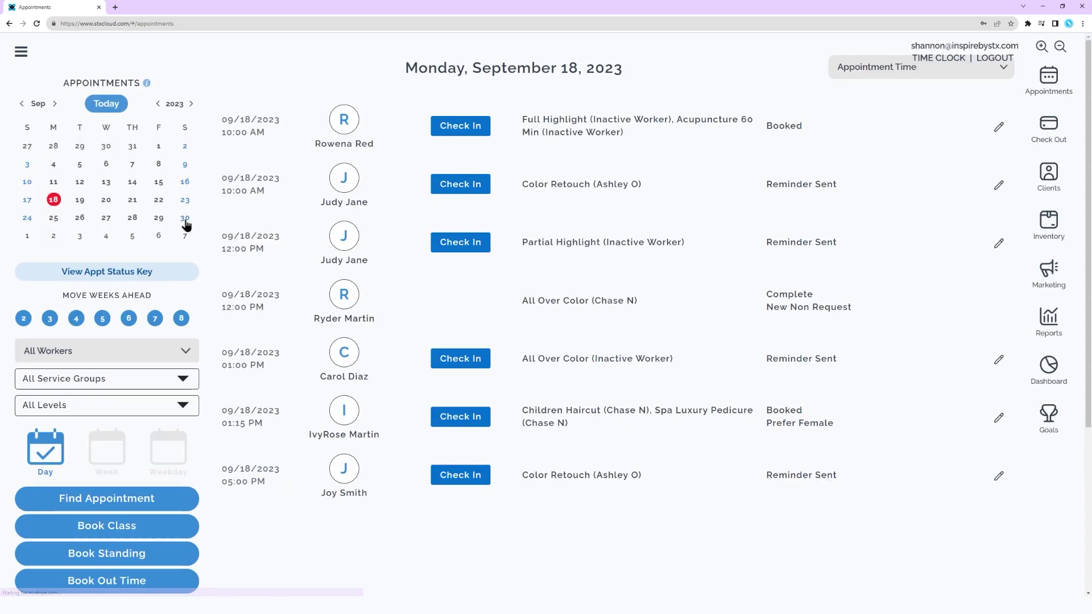
{"action": "scroll", "coordinate": [273, 463], "scroll_direction": "down", "scroll_amount": 3}
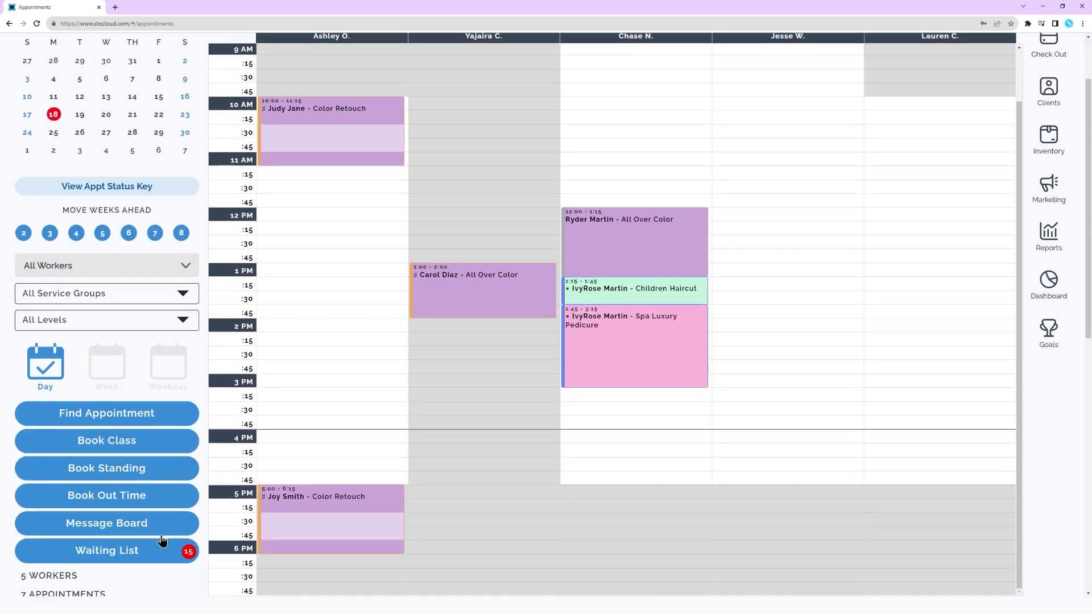
{"action": "left_click", "coordinate": [146, 499]}
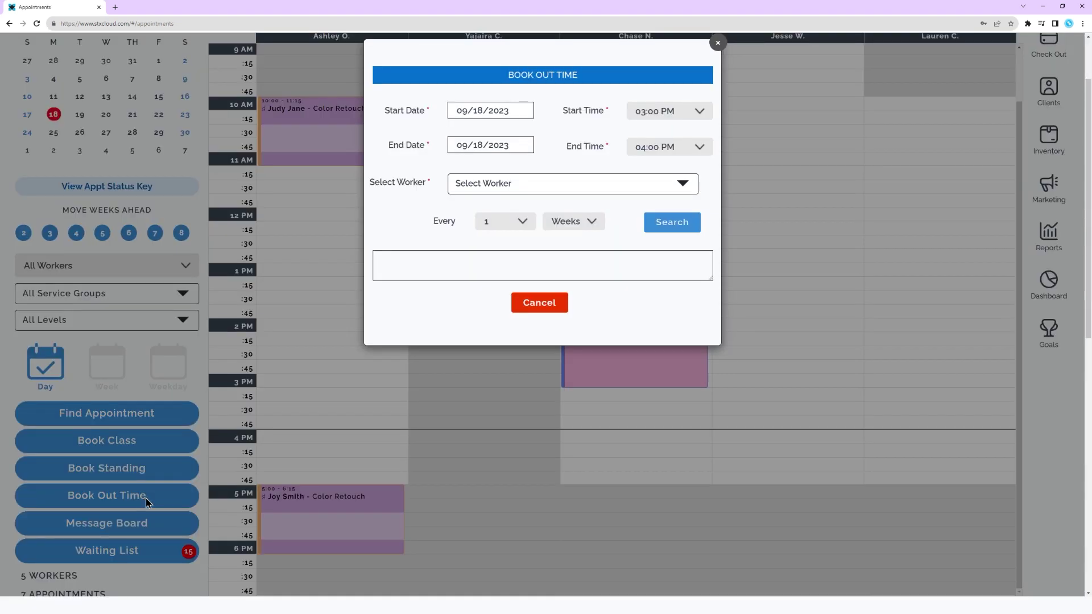
{"action": "left_click", "coordinate": [517, 187]}
{"action": "left_click", "coordinate": [481, 263]}
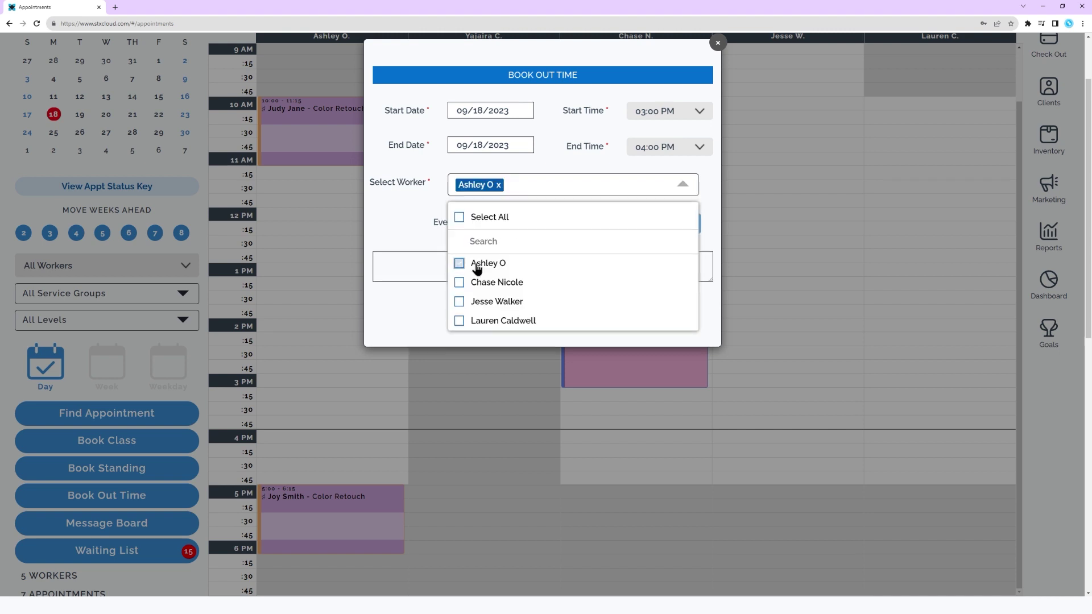
{"action": "left_click", "coordinate": [408, 221]}
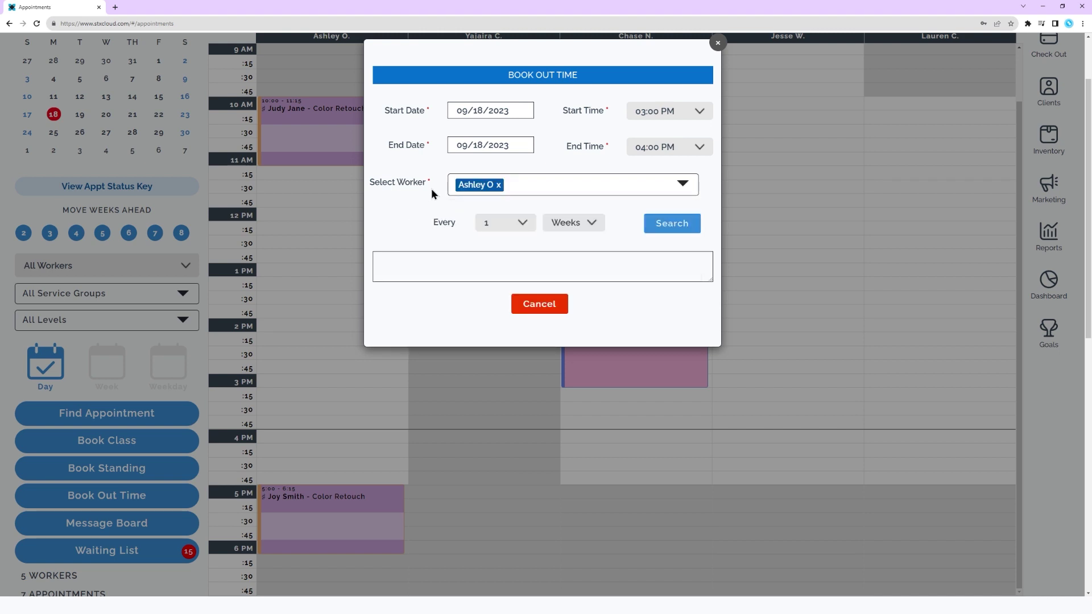
{"action": "left_click", "coordinate": [511, 222]}
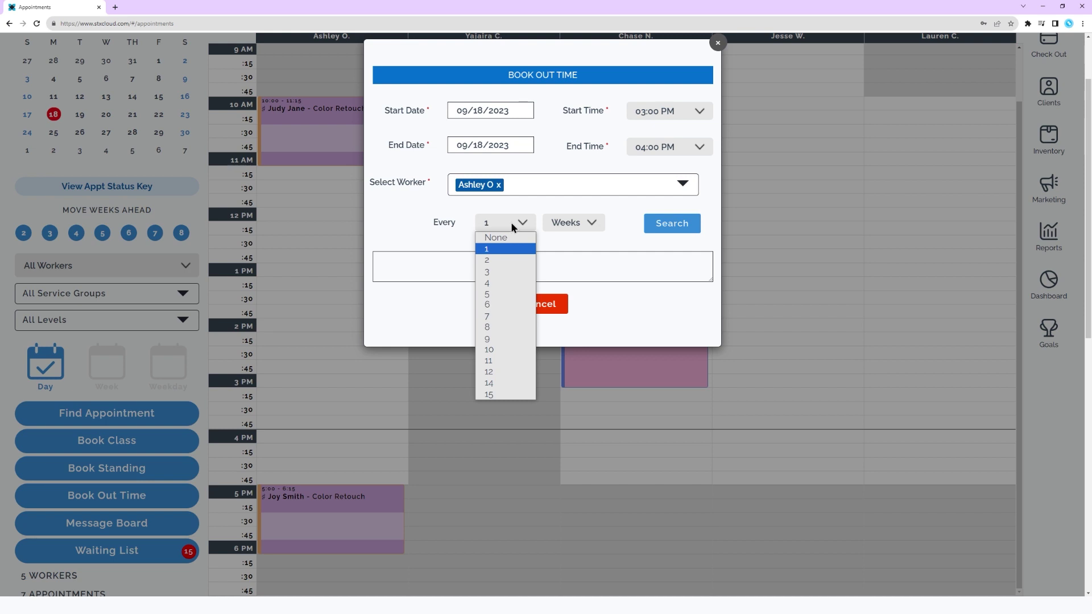
{"action": "left_click", "coordinate": [558, 223]}
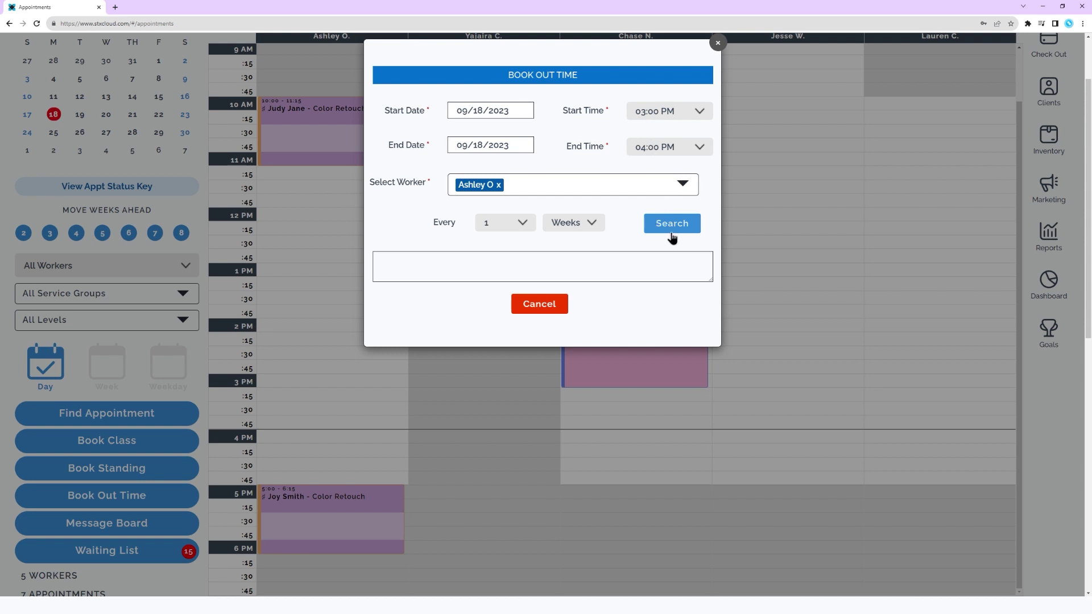
{"action": "left_click", "coordinate": [673, 235]}
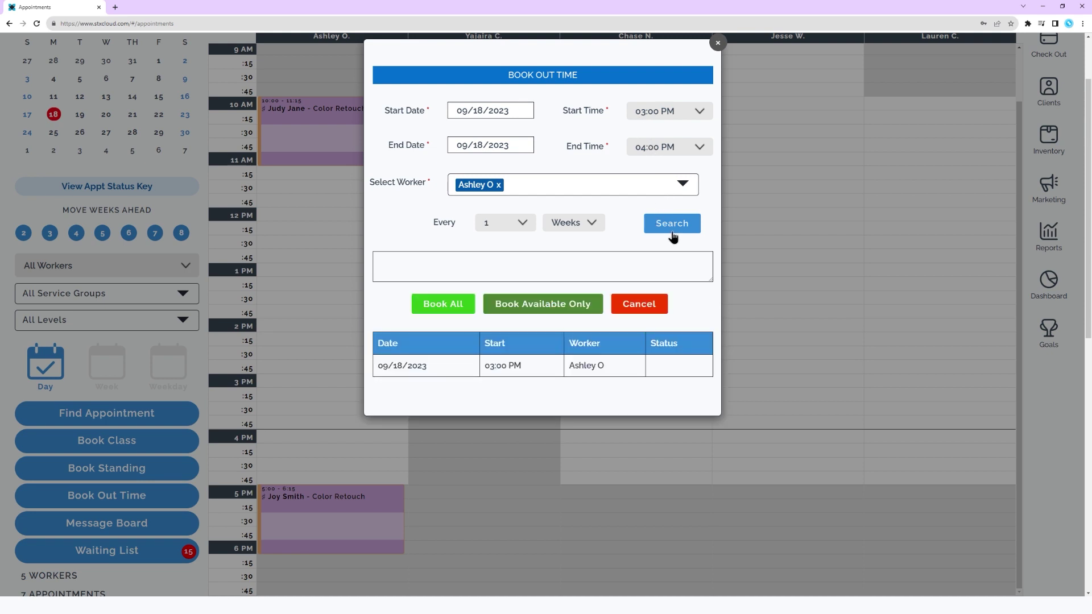